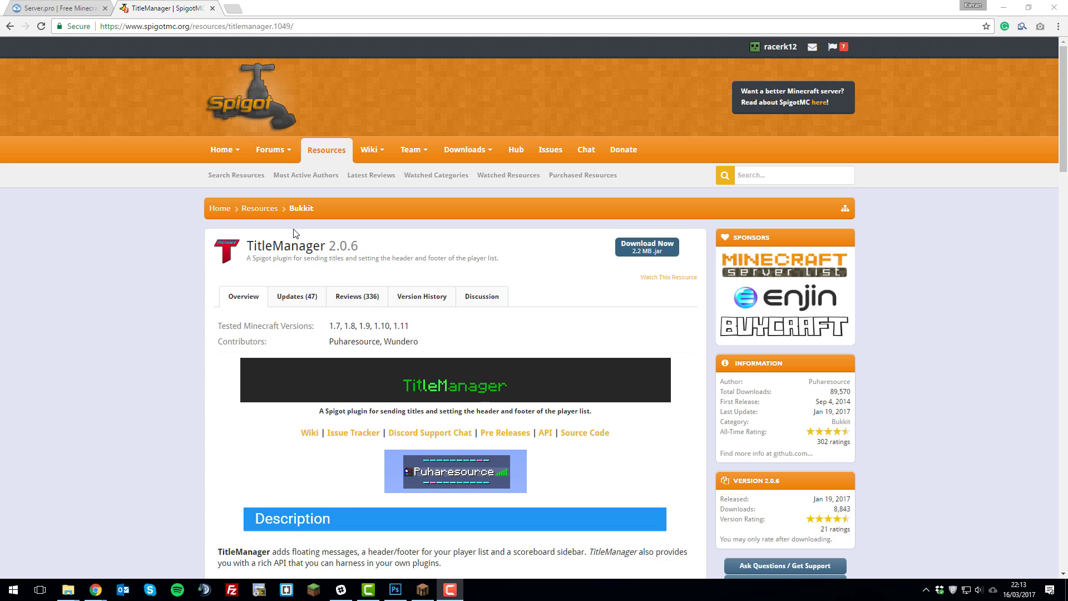
# Step: Preview the My Server sidebar and player-list header in-game while walking across the grass
pyautogui.click(81, 7)
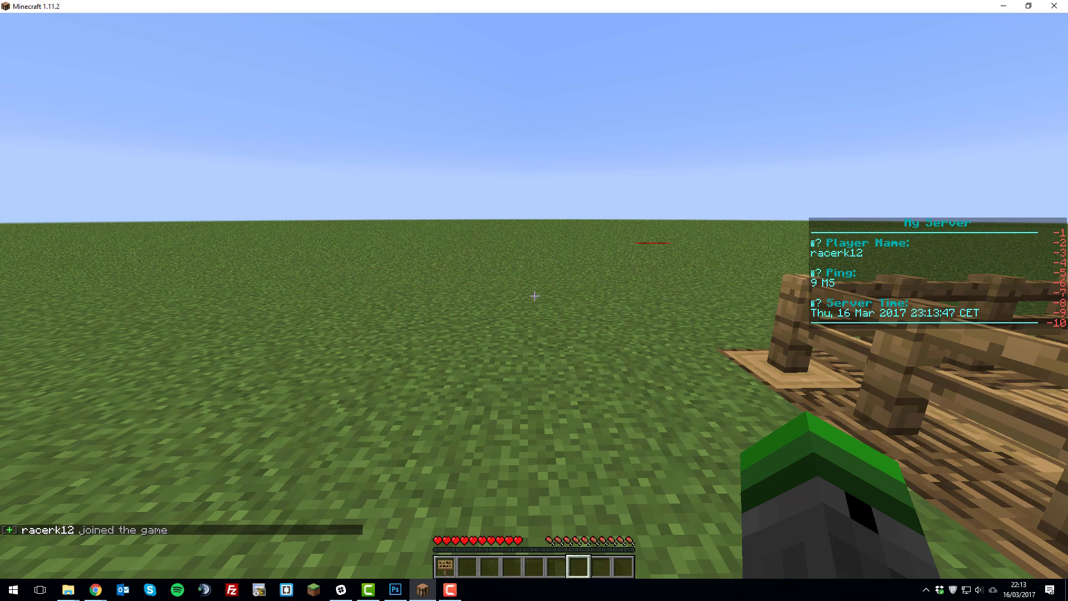
pyautogui.press('t')
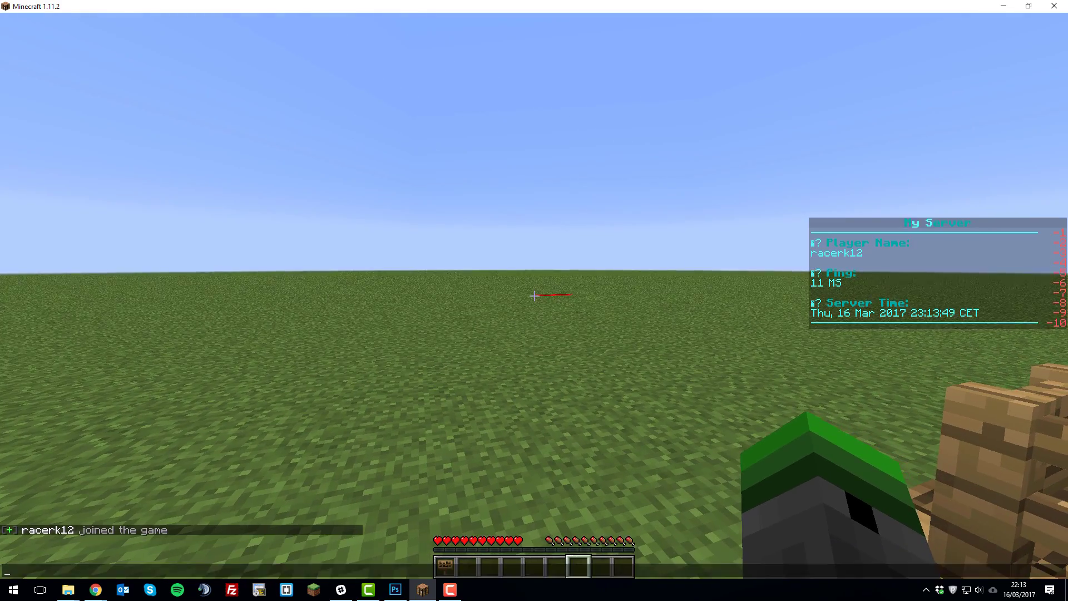
pyautogui.press('Escape')
pyautogui.press('Tab')
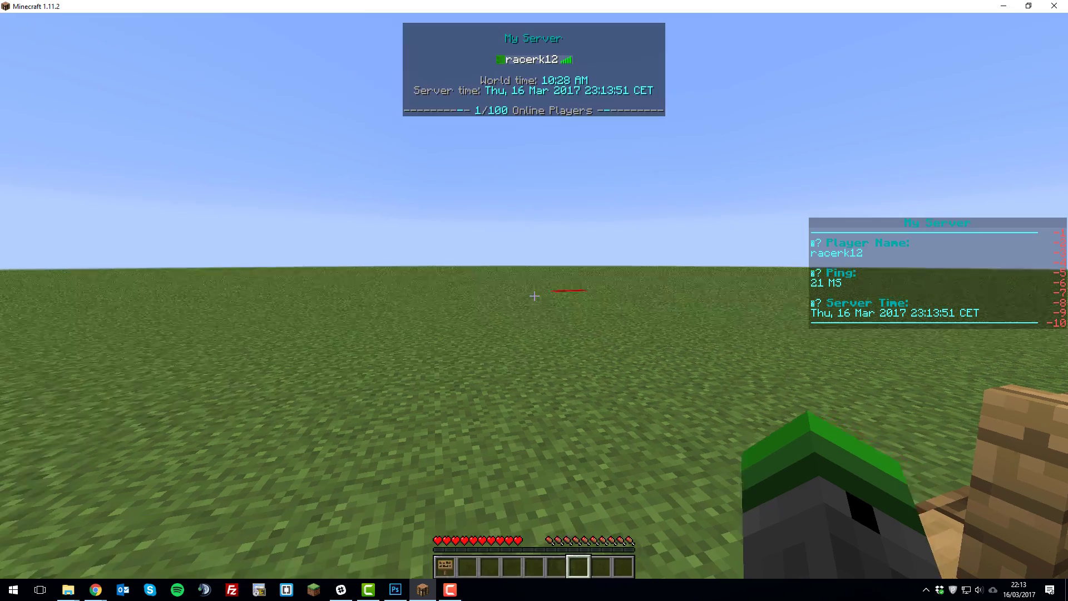
pyautogui.press('w')
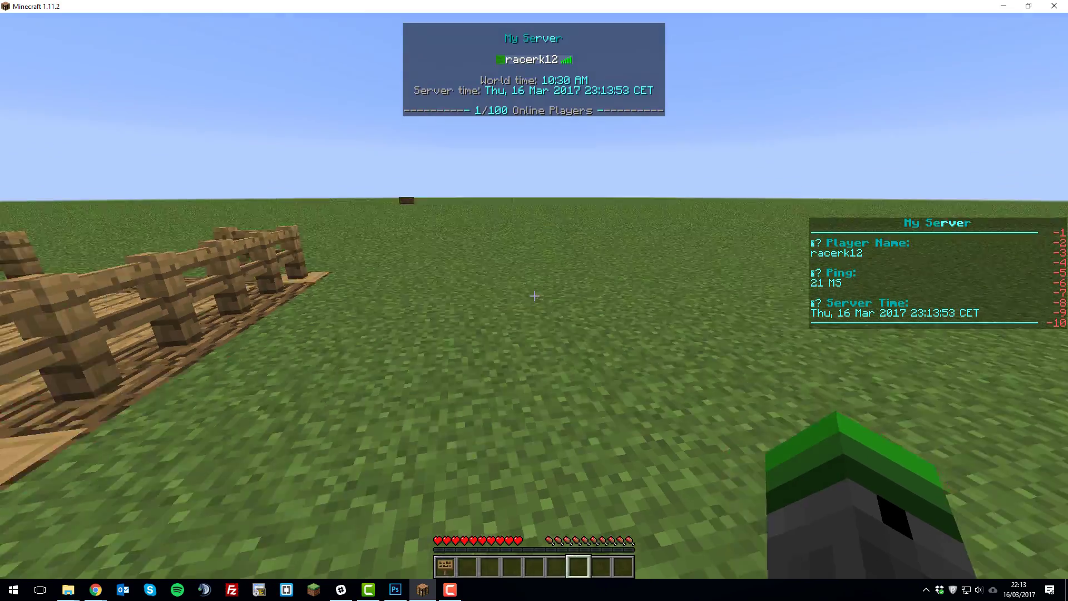
pyautogui.press('w')
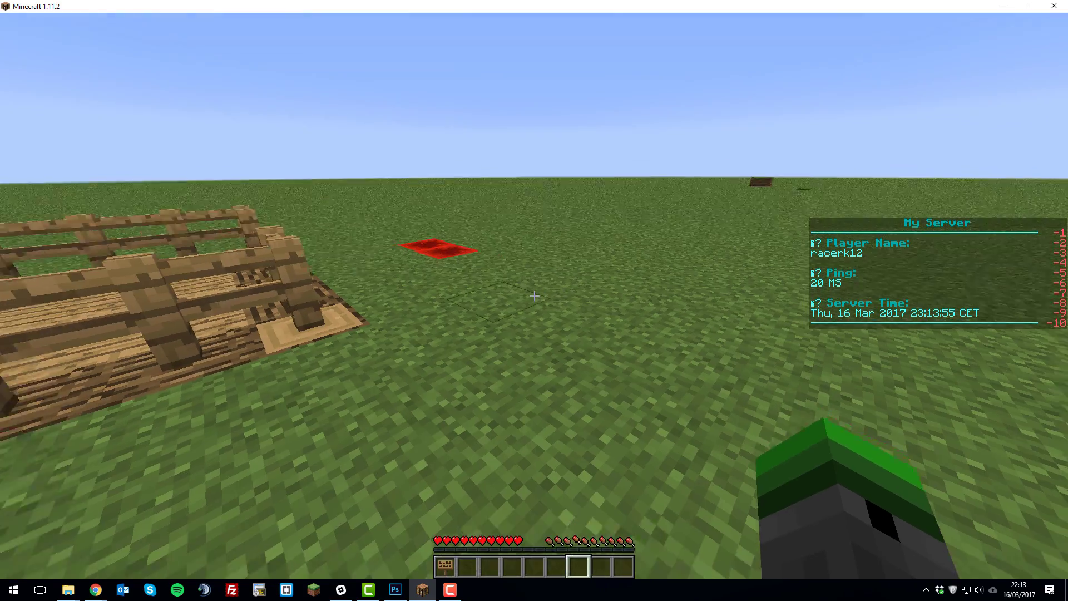
pyautogui.press('w')
pyautogui.press('w')
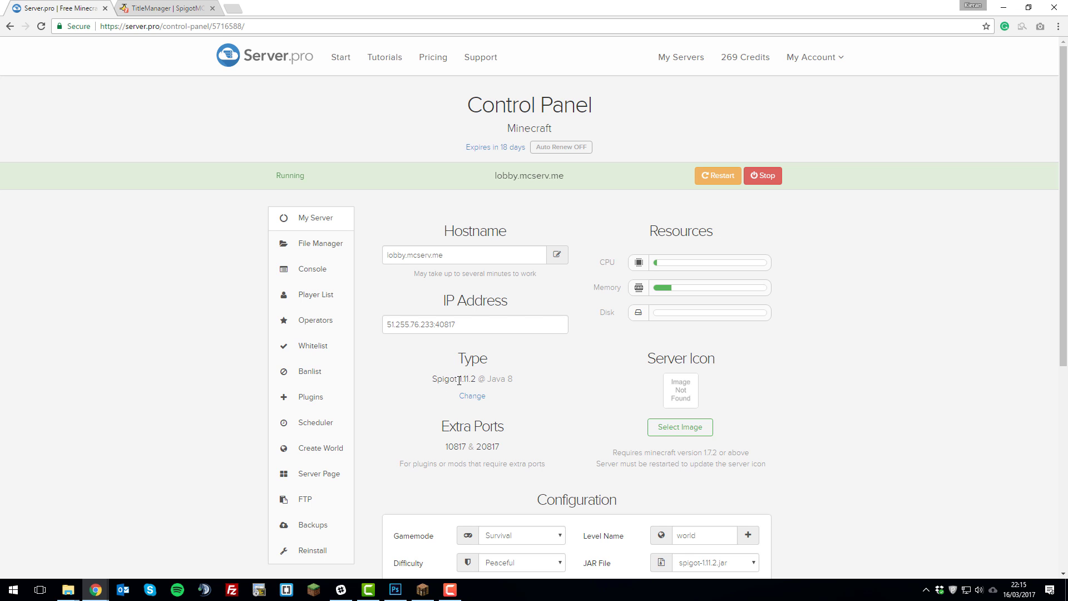
# Step: Enter 'TitleManager' in the search field of the server's Spigot plugin list
pyautogui.click(328, 405)
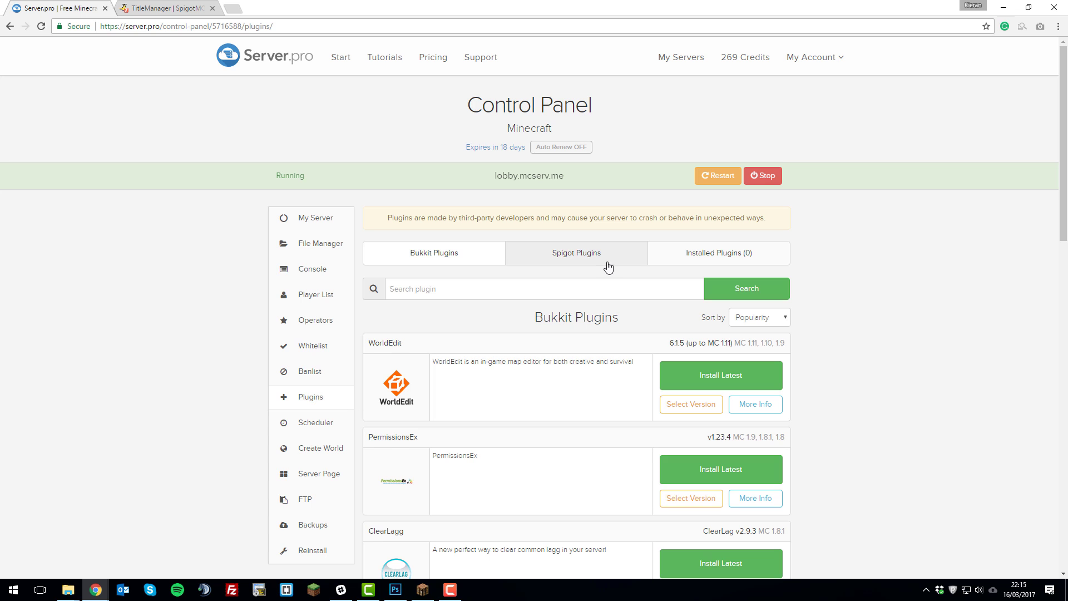
pyautogui.click(572, 262)
pyautogui.click(530, 288)
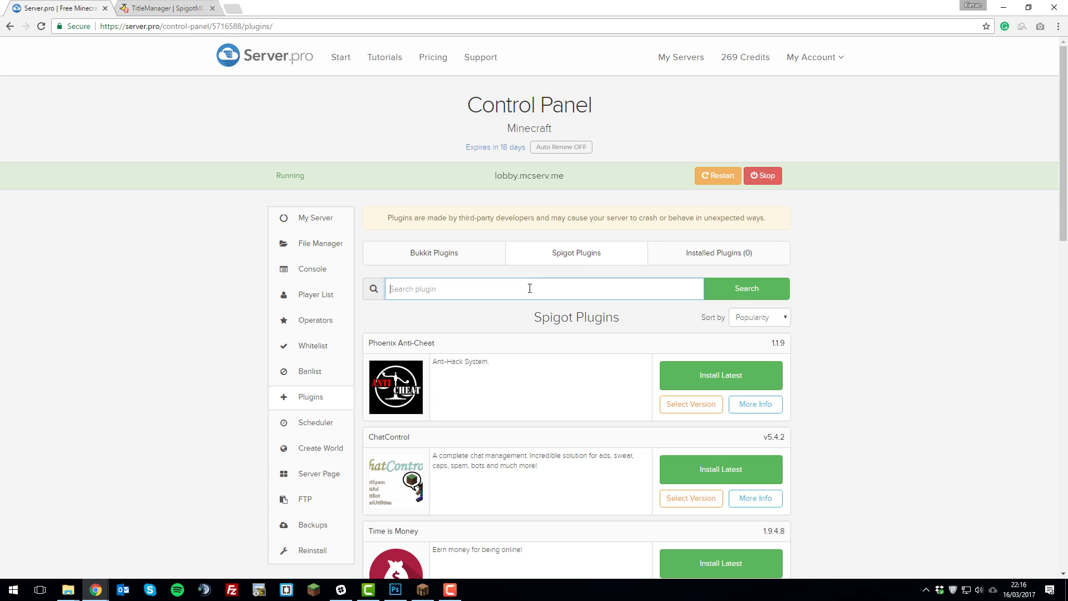
pyautogui.write('TitleManager')
# Step: Search for TitleManager, install its latest version, and restart the server
pyautogui.click(739, 289)
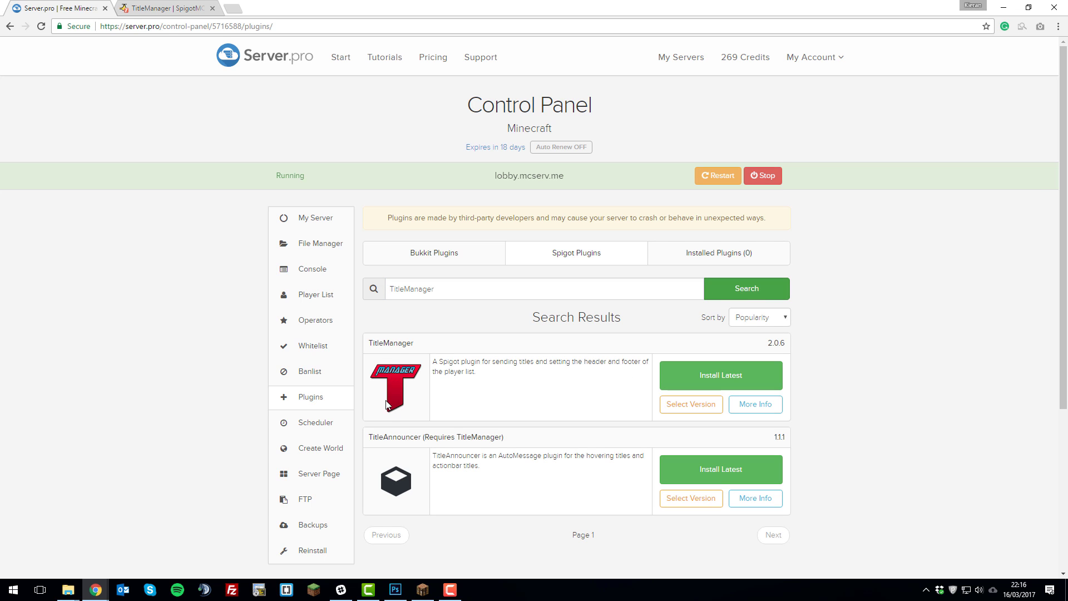
pyautogui.click(755, 378)
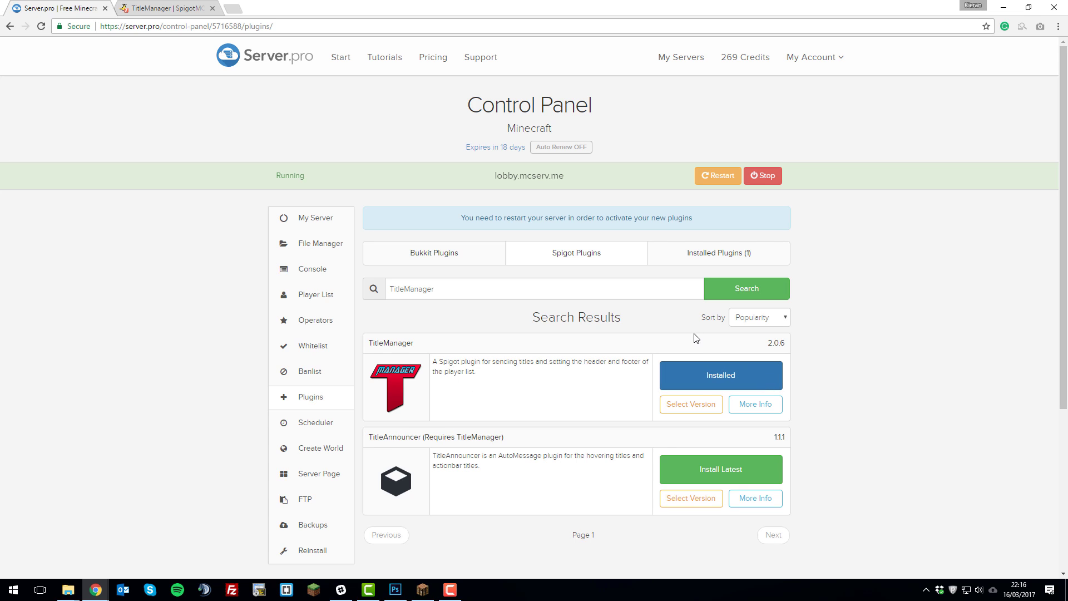
pyautogui.click(726, 183)
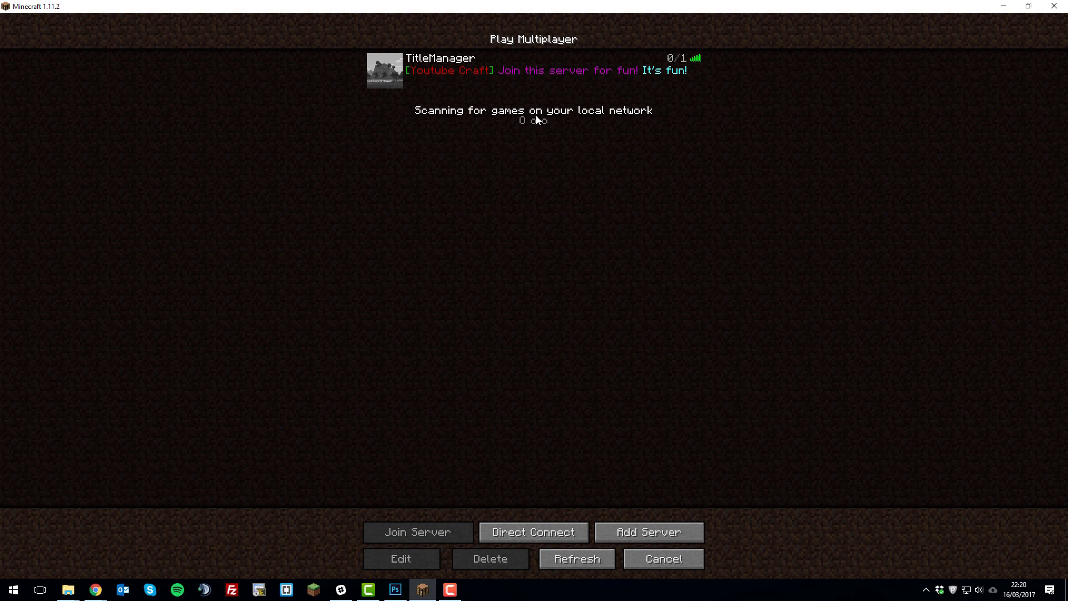
# Step: Join the TitleManager server, then view the welcome title, My Server sidebar and player-list header
pyautogui.doubleClick(550, 74)
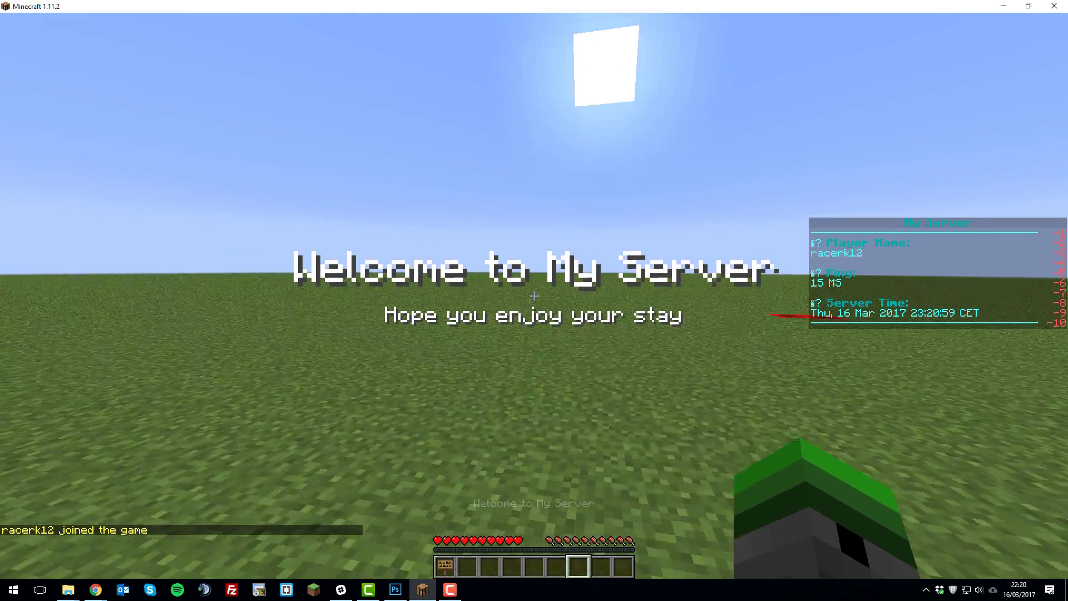
pyautogui.press('t')
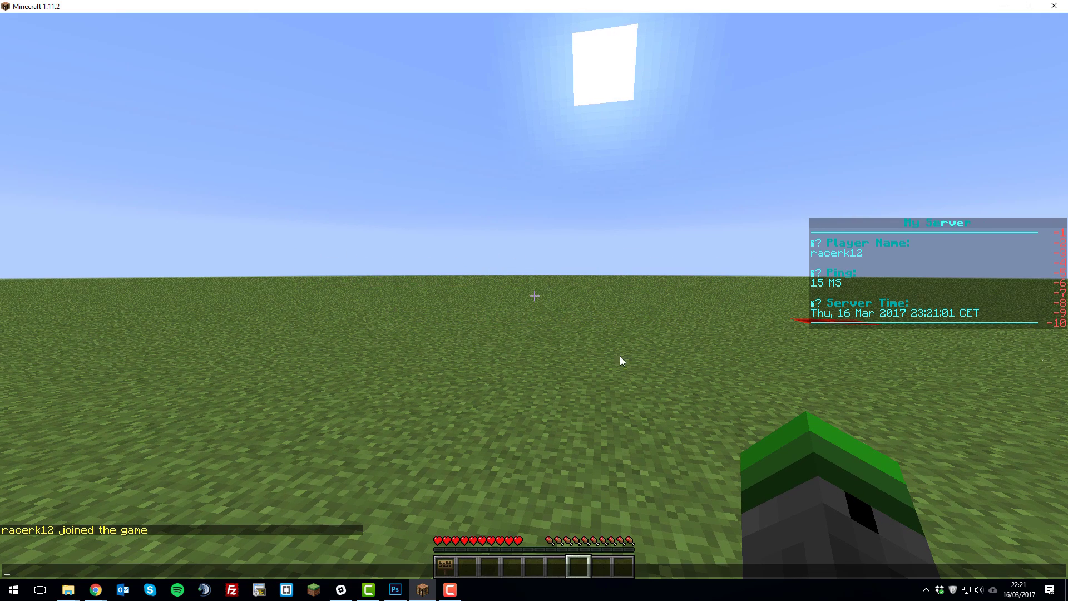
pyautogui.press('Escape')
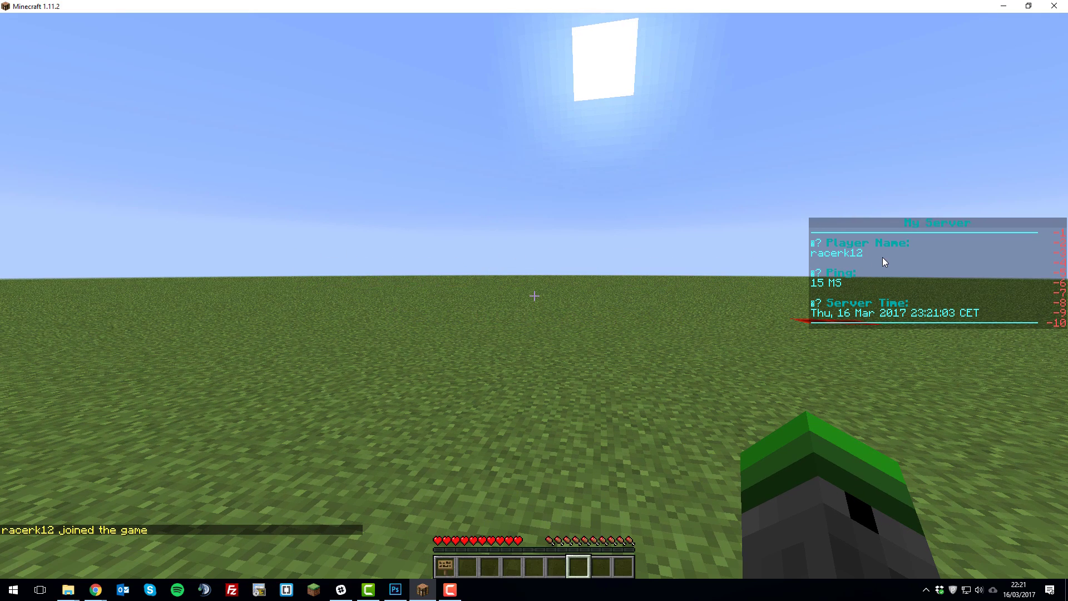
pyautogui.press('Tab')
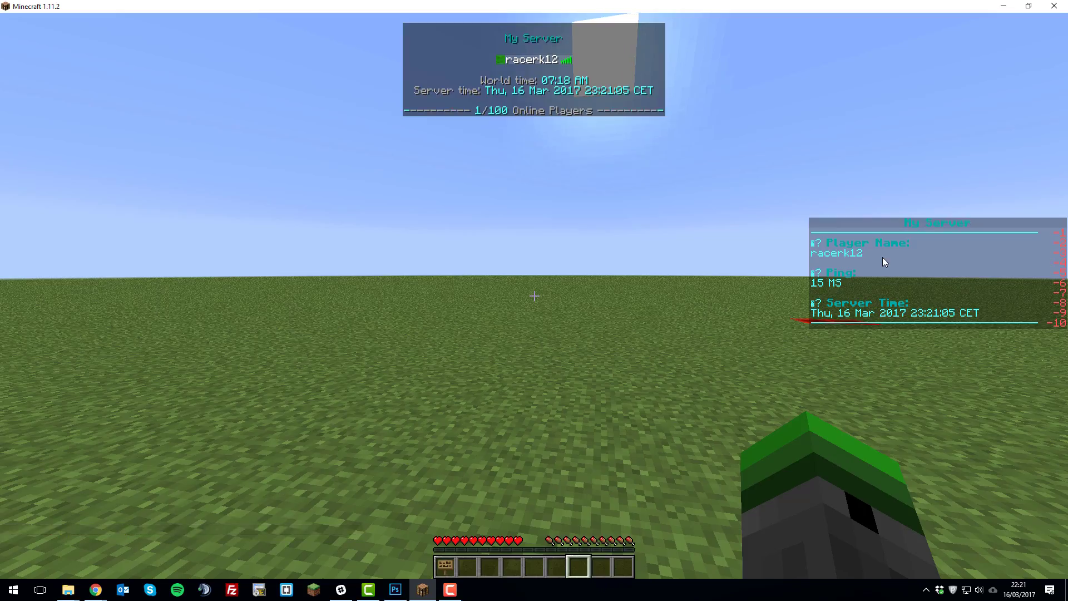
pyautogui.press('w')
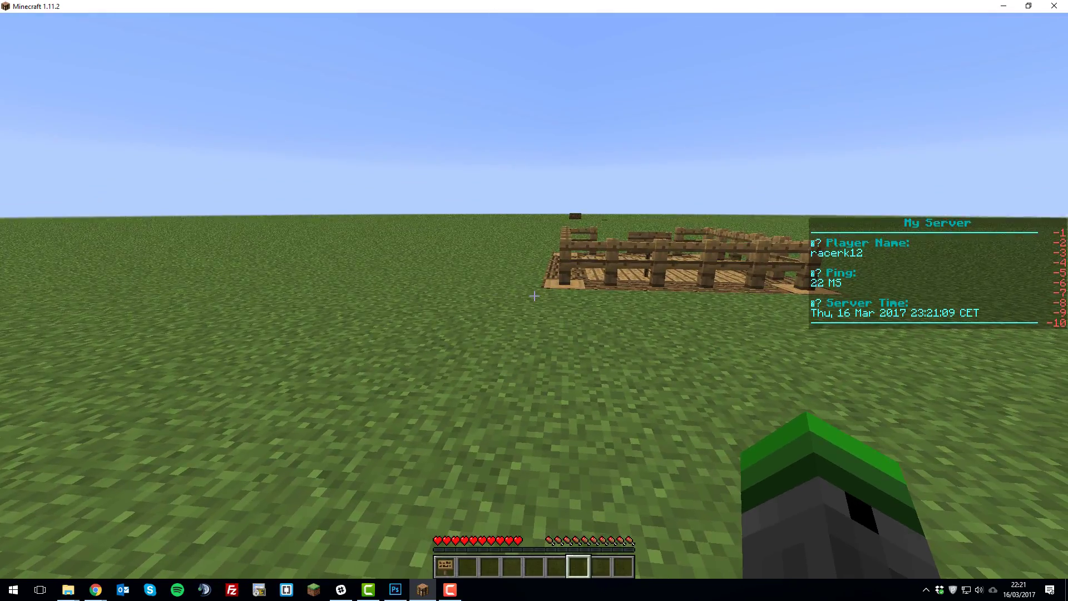
# Step: Run /tm for help, then broadcast the actionbar 'Hey, thank you for joining!' with /tm abroadcast
pyautogui.press('/')
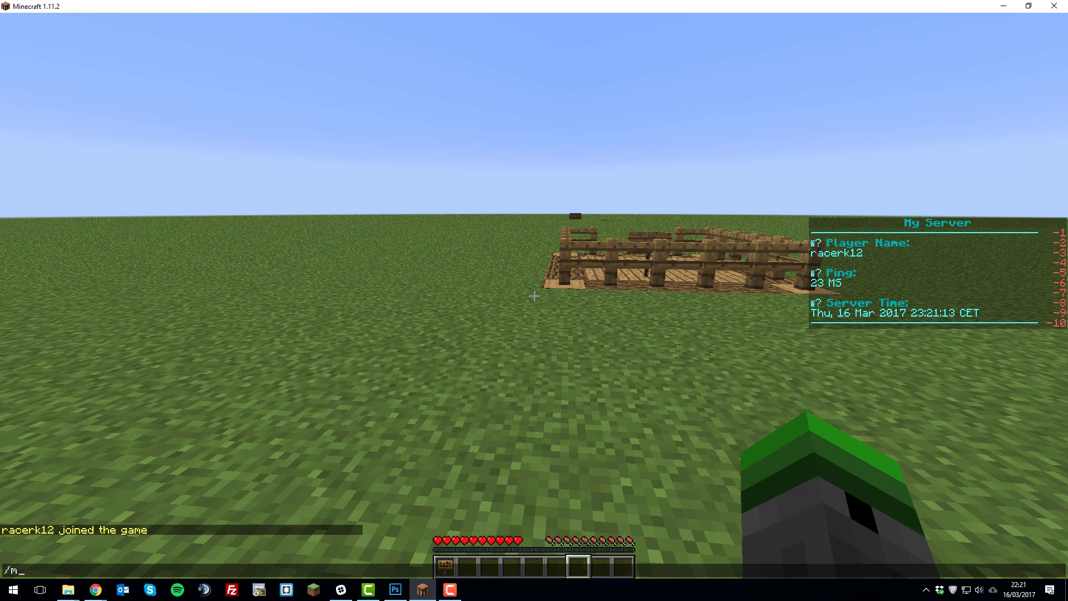
pyautogui.press('Return')
pyautogui.press('t')
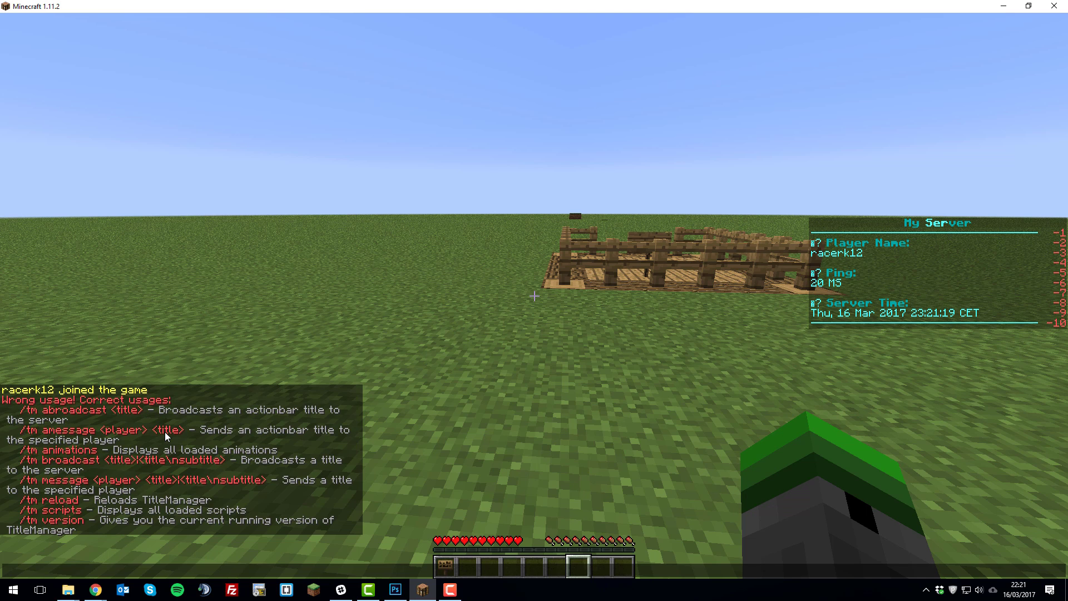
pyautogui.write('/tm abroadcast')
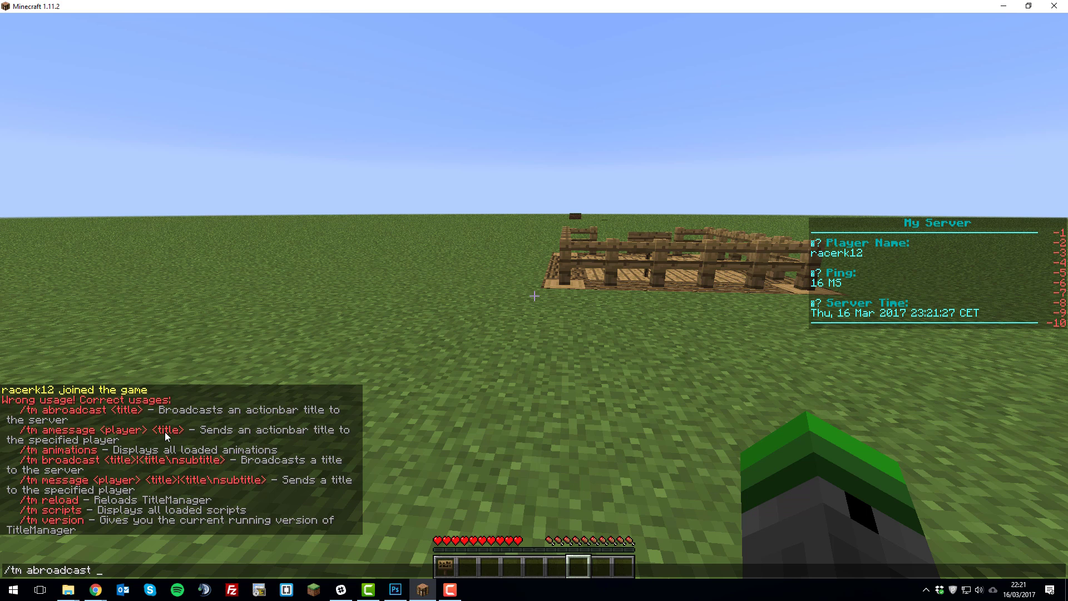
pyautogui.write(' Hey, thank you for joining!')
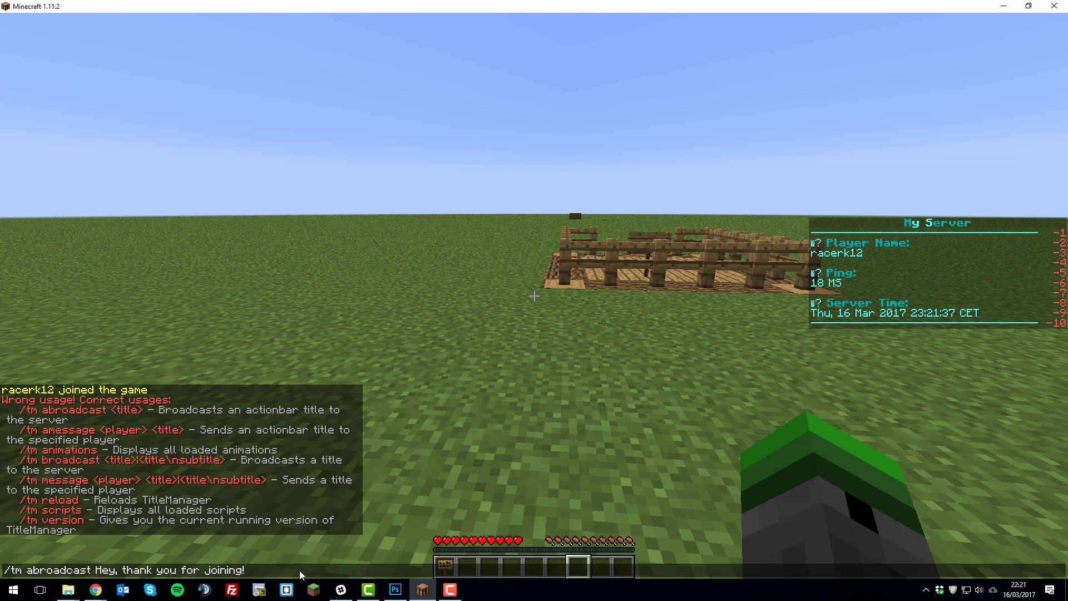
pyautogui.press('Return')
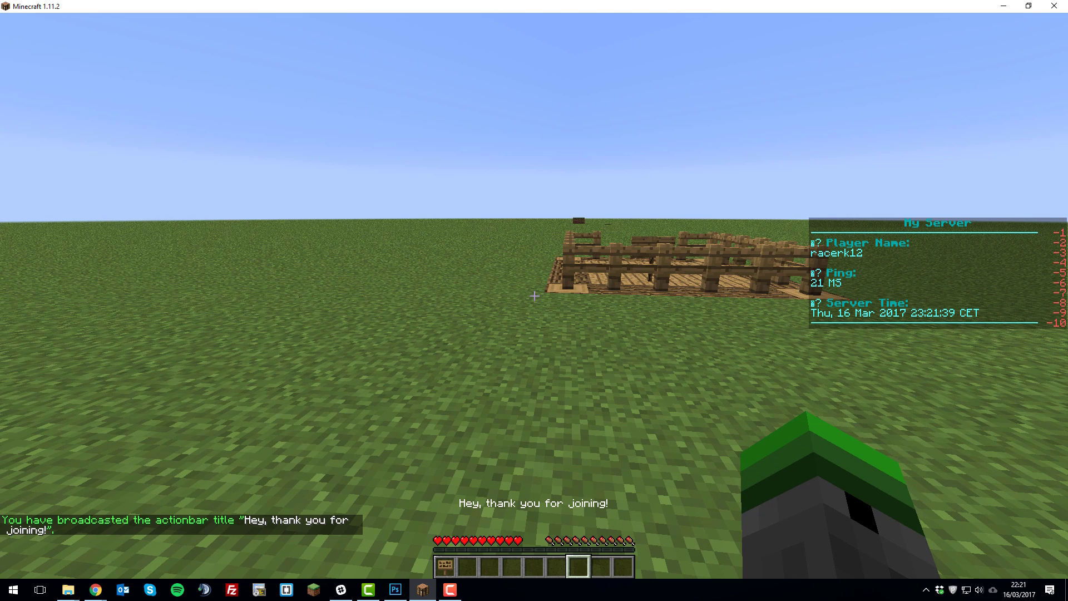
pyautogui.press('t')
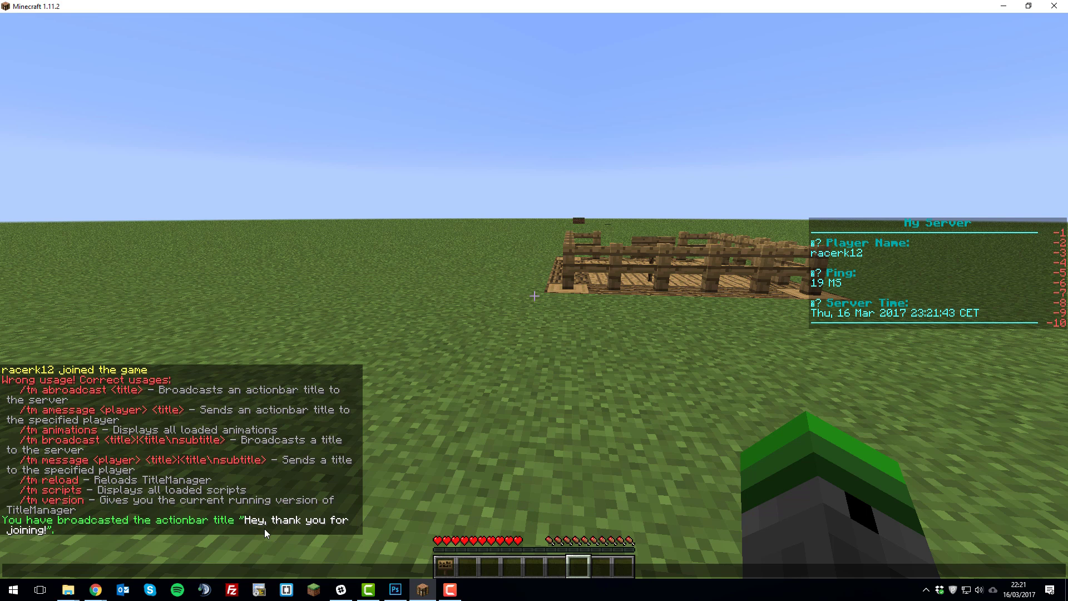
pyautogui.write('/tm amessage')
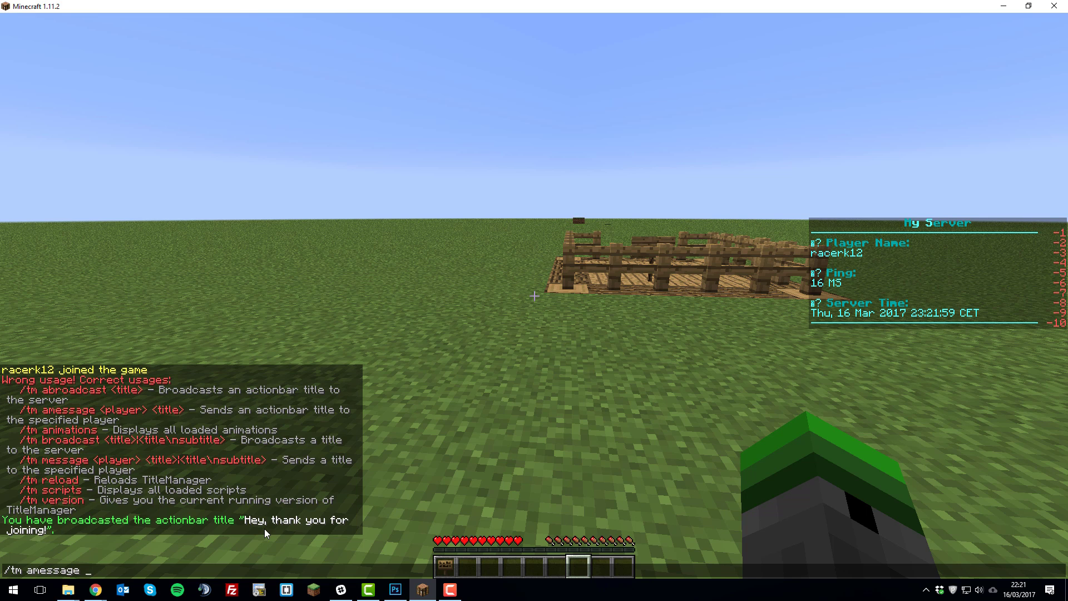
# Step: Send the player the actionbar 'Hey, stop doing that!' and broadcast the title 'Hey, thanks for playing!'
pyautogui.write('racerk12 Hey, stop d')
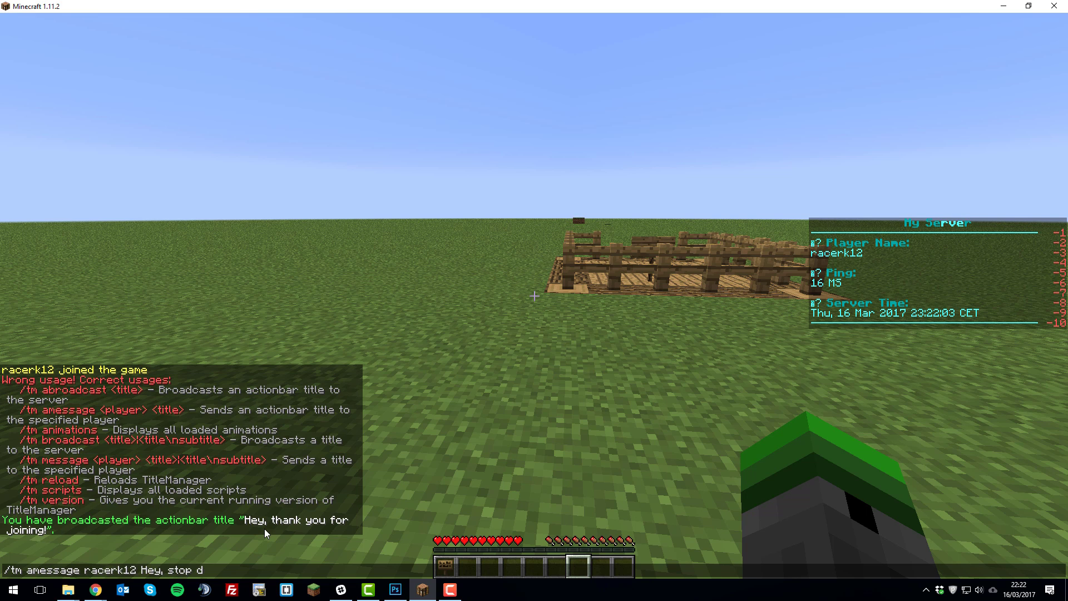
pyautogui.write('oing that!')
pyautogui.press('Return')
pyautogui.press('t')
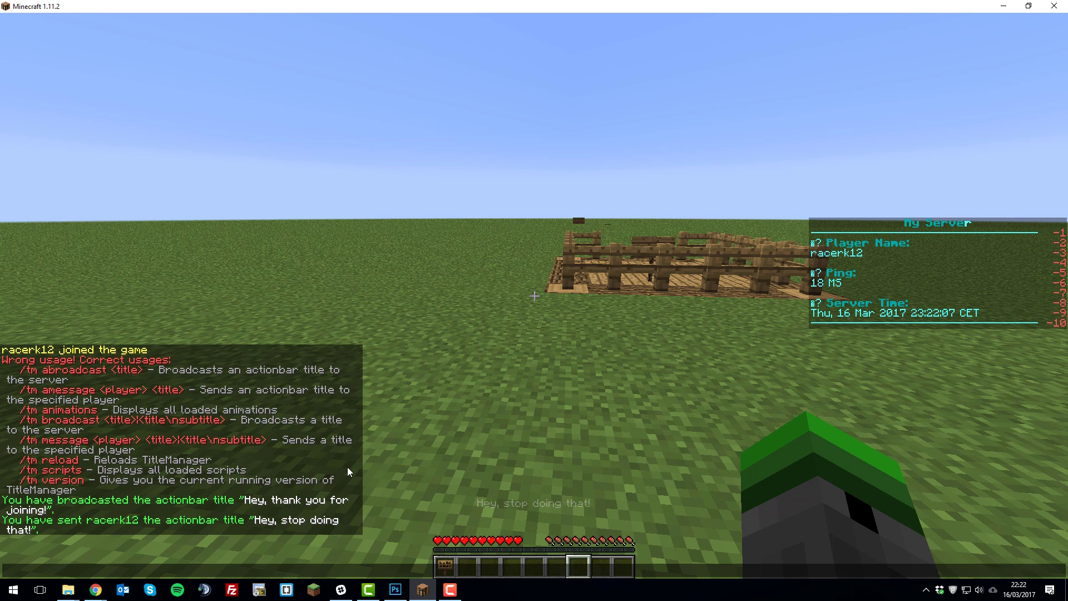
pyautogui.write('/tm broadcast')
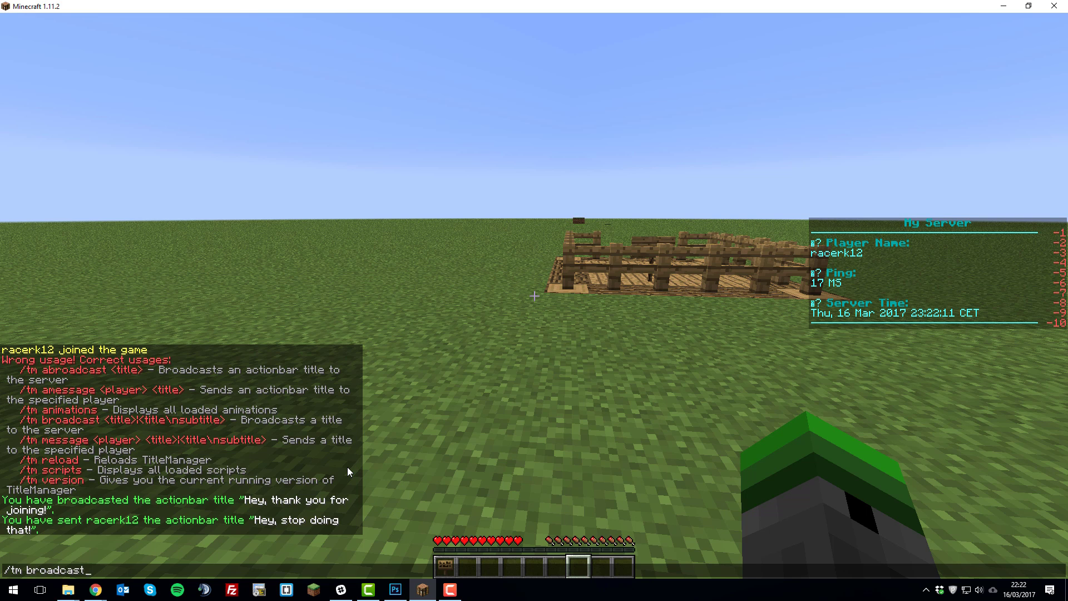
pyautogui.write(' Hey, thanks for playing!')
pyautogui.press('Return')
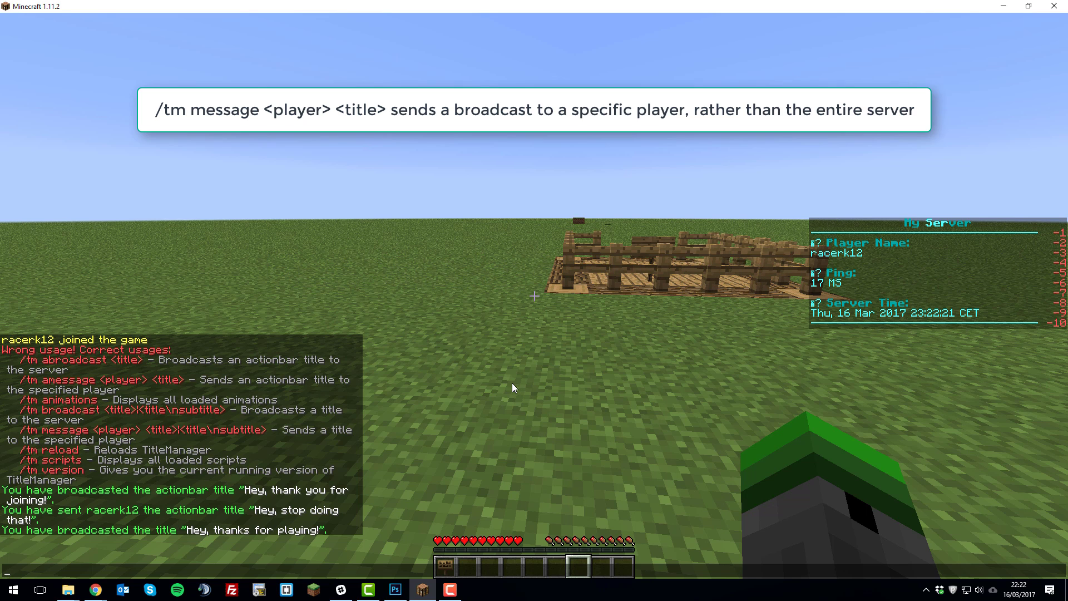
# Step: List the loaded TitleManager animations with /tm animations
pyautogui.press('Escape')
pyautogui.write('/tm animations')
pyautogui.press('Return')
pyautogui.press('t')
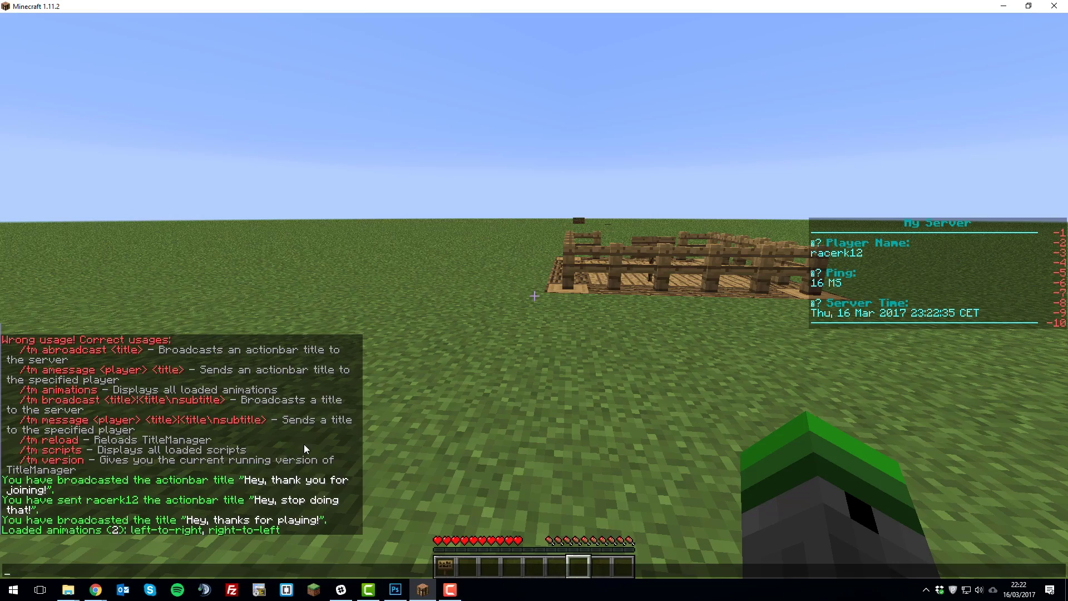
pyautogui.press('Escape')
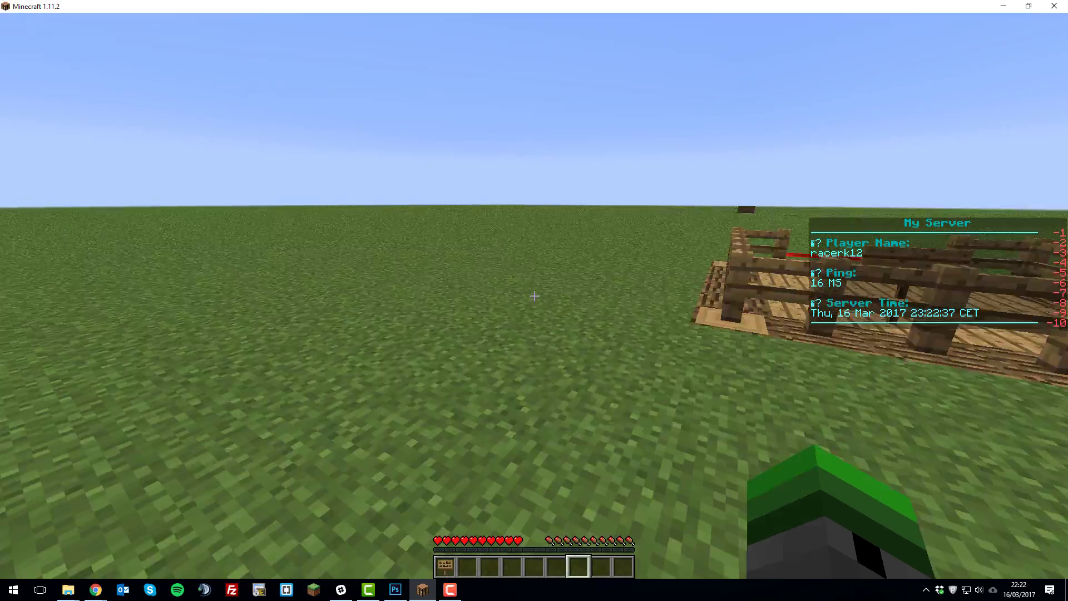